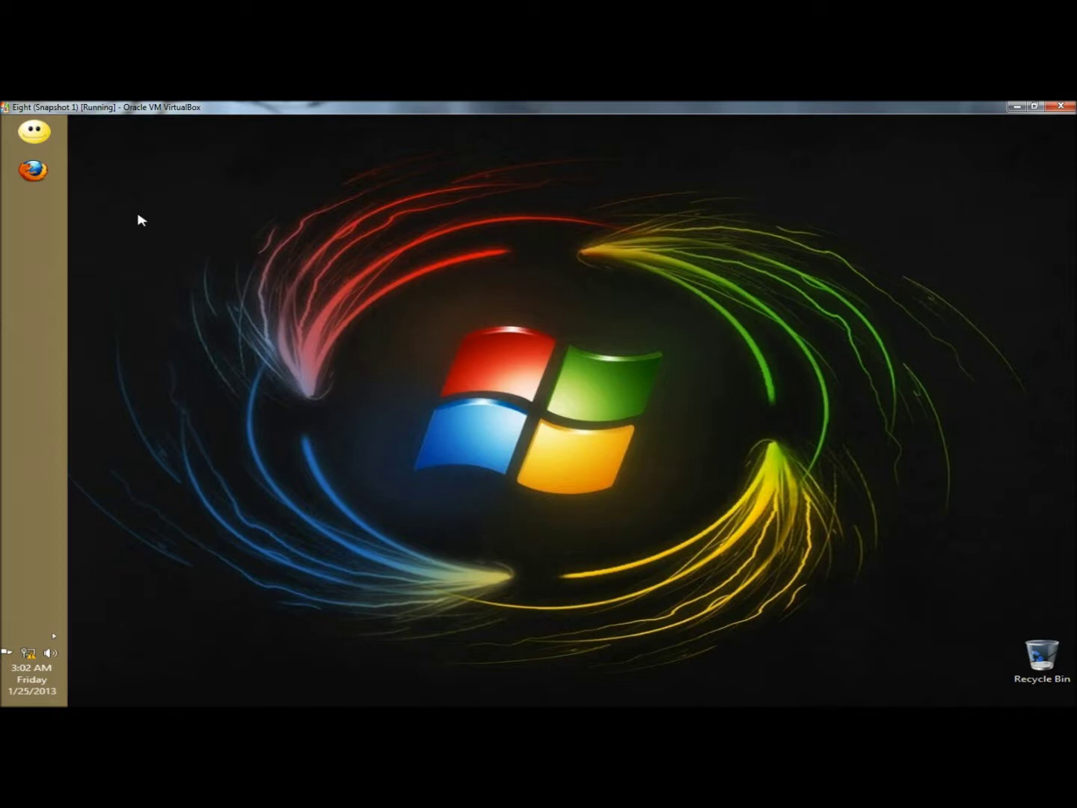
Search the Start screen for 'steps', launch Steps Recorder, then close it again
click(34, 132)
click(110, 502)
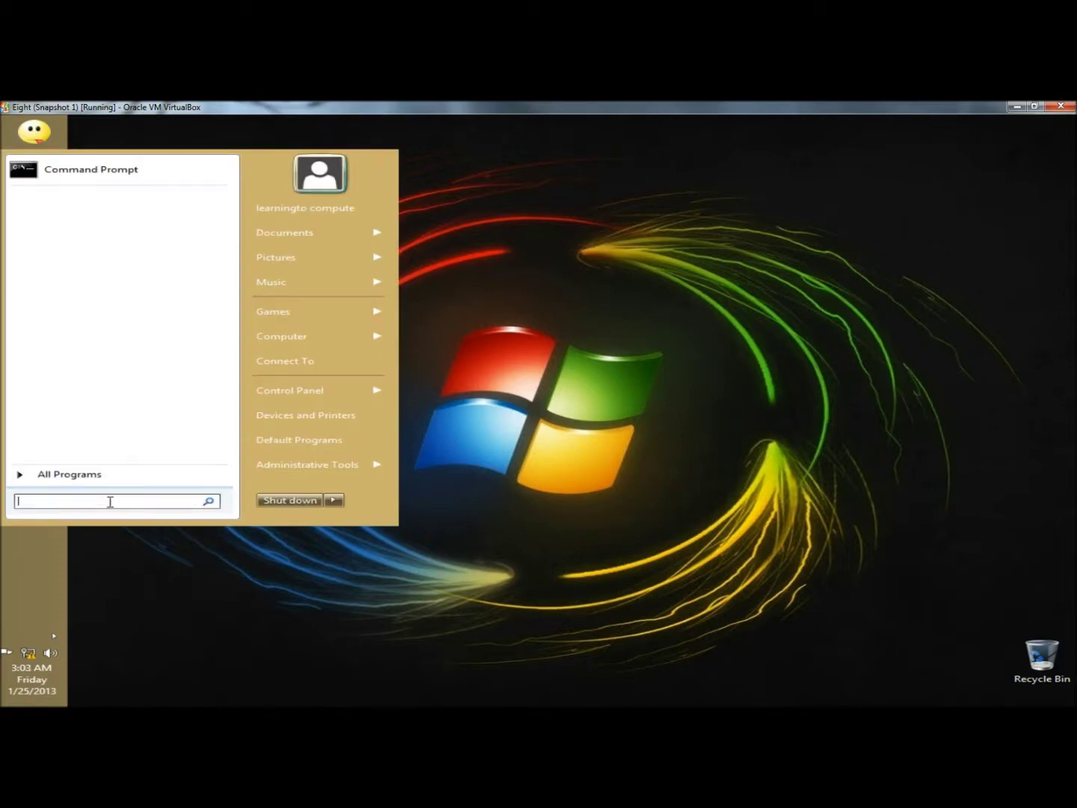
text(ste)
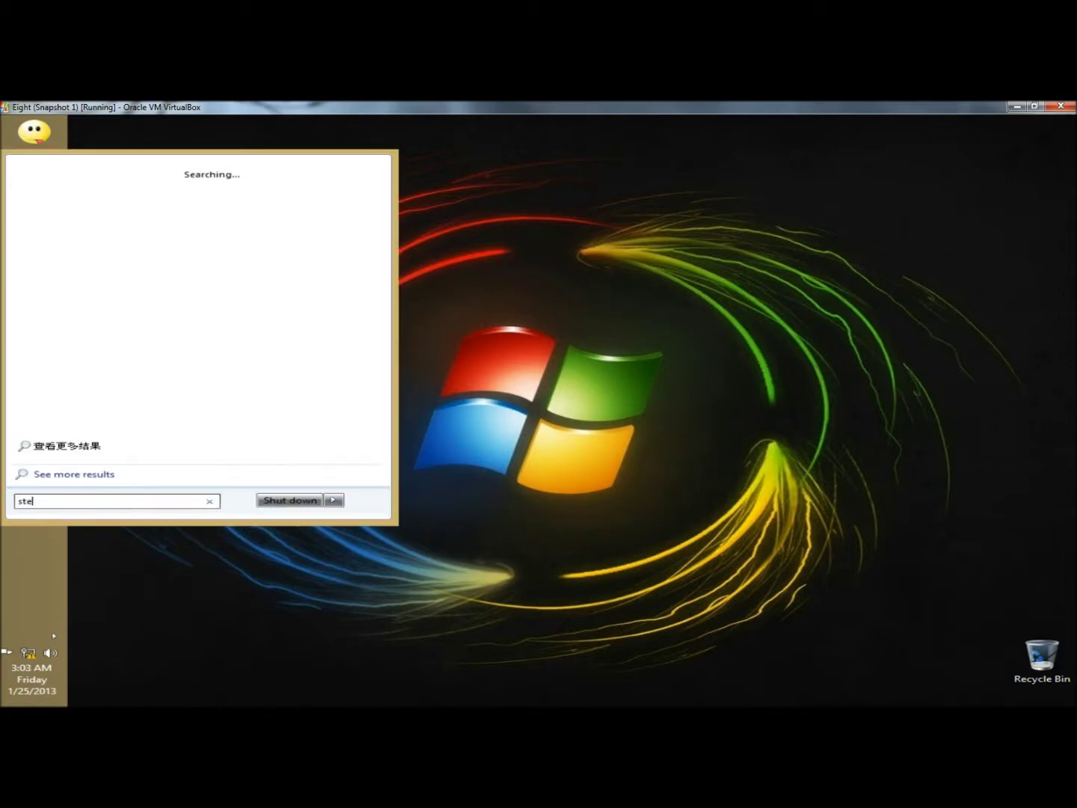
text(ps)
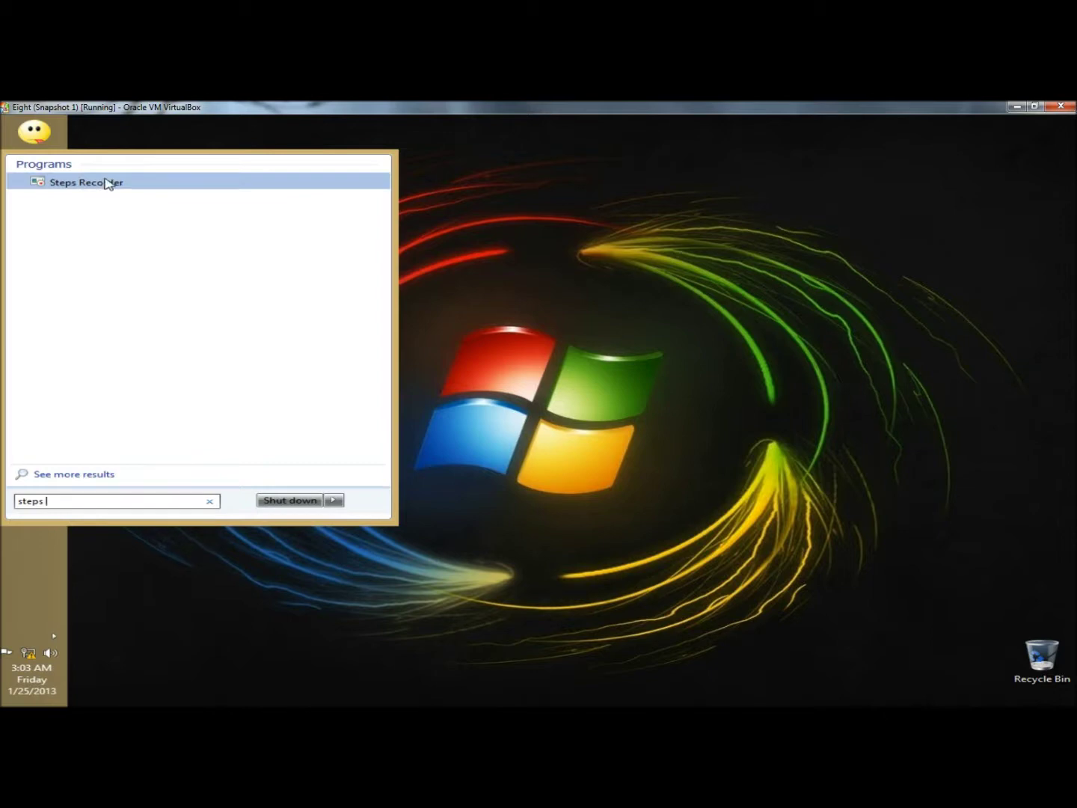
click(104, 190)
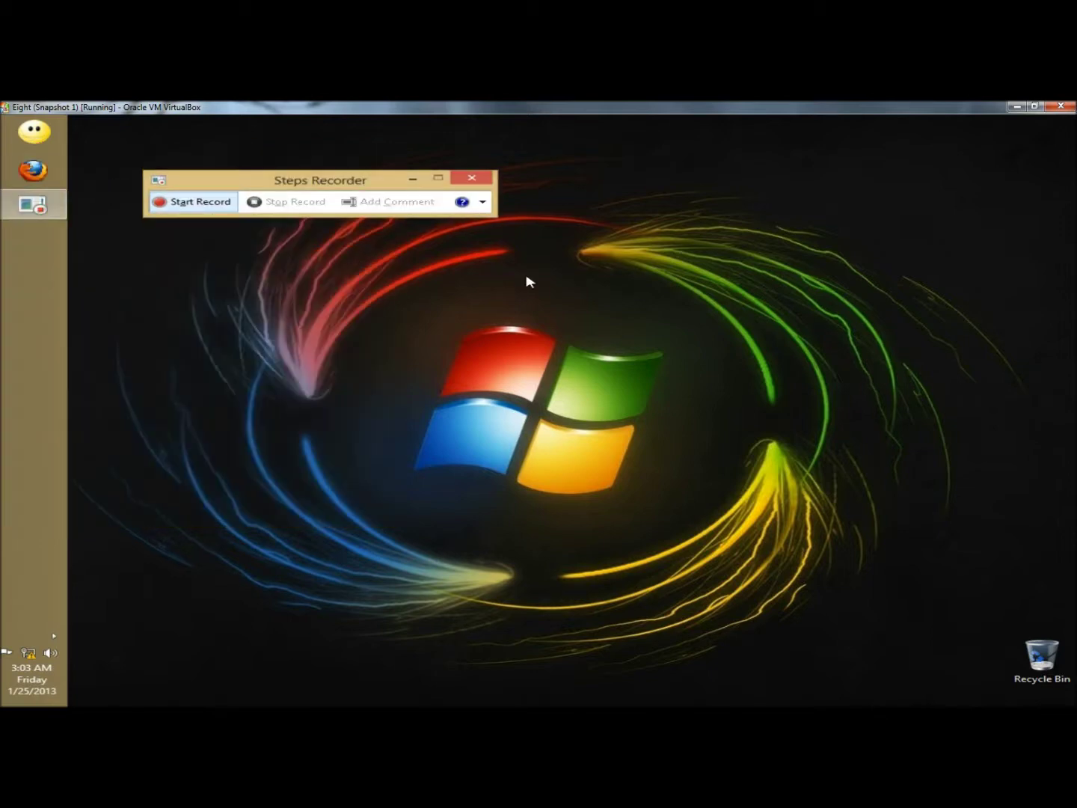
click(481, 176)
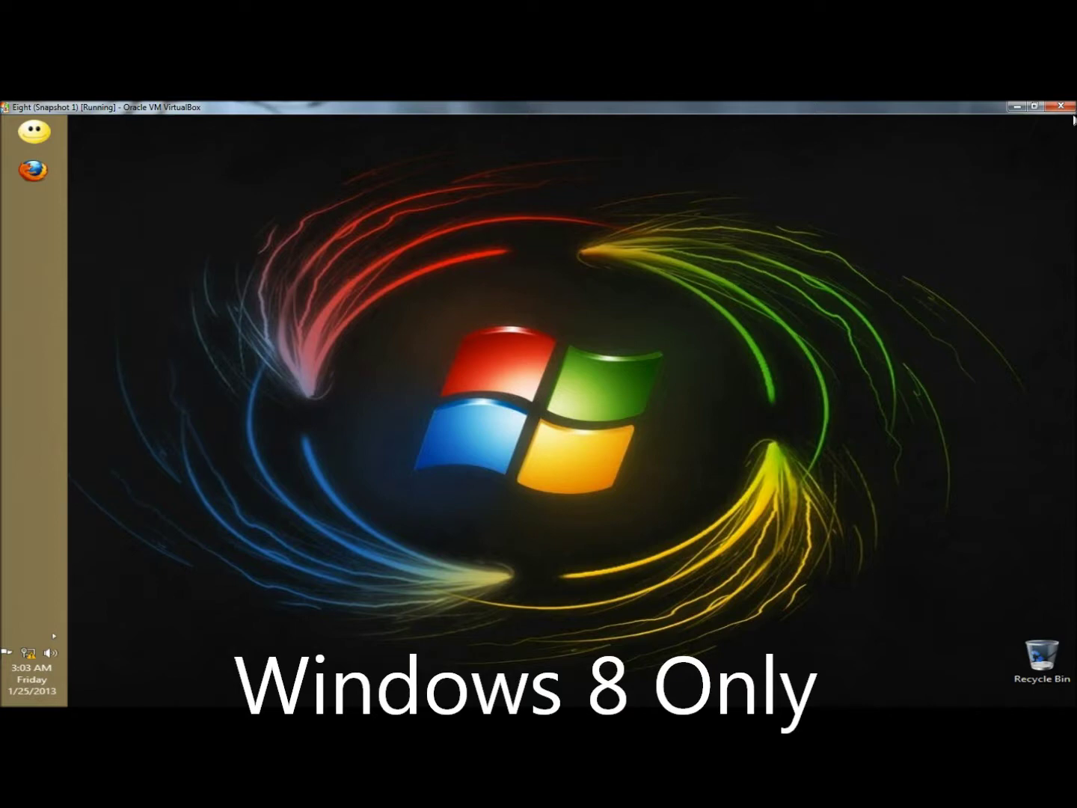
Search apps for 'steps' again and reopen Steps Recorder on the desktop
mouse_move(1073, 120)
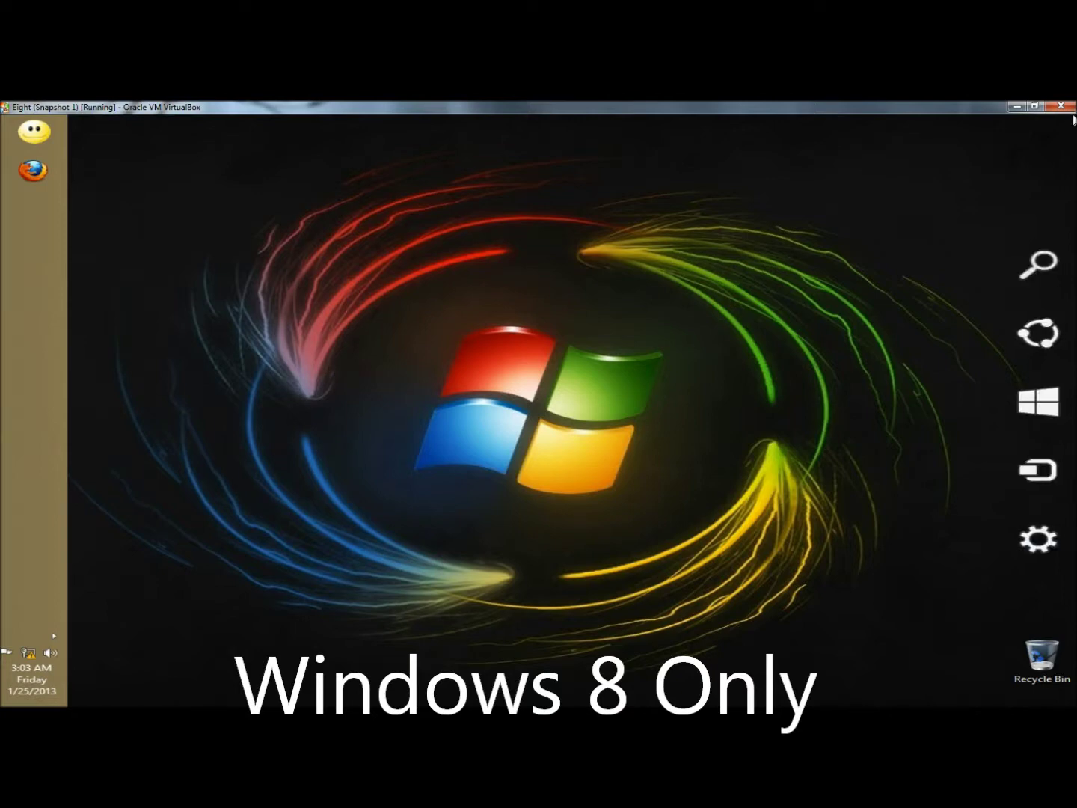
click(1047, 263)
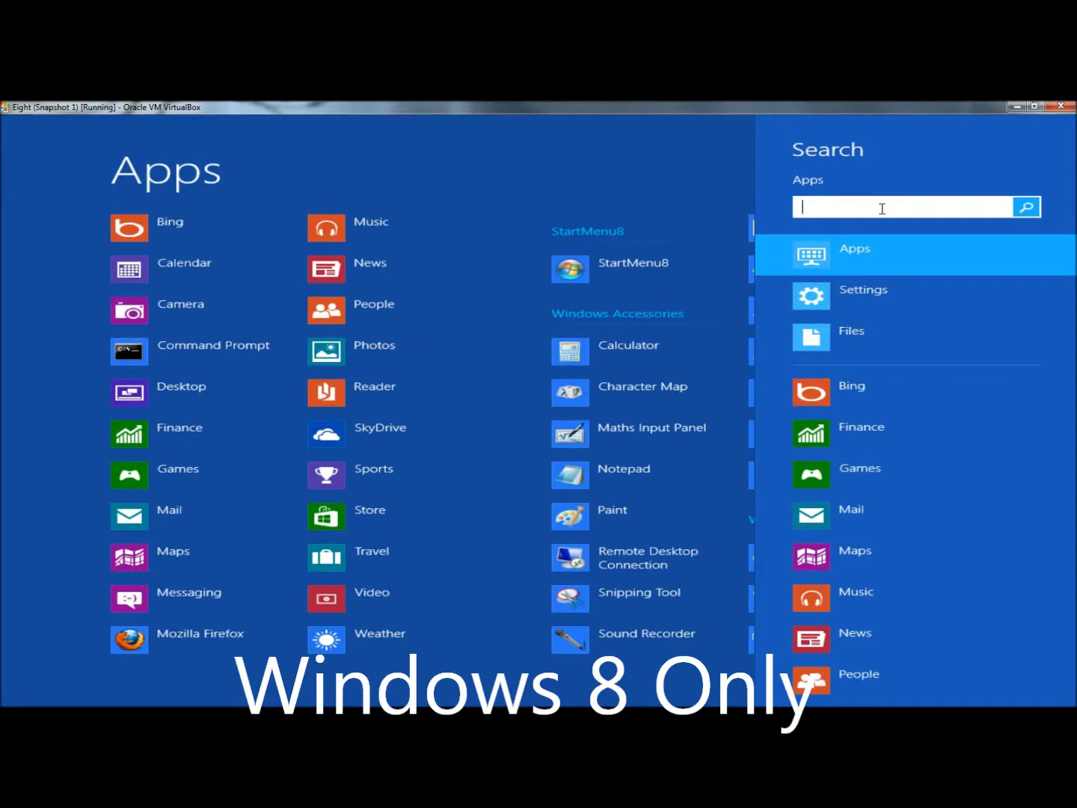
text(dyr)
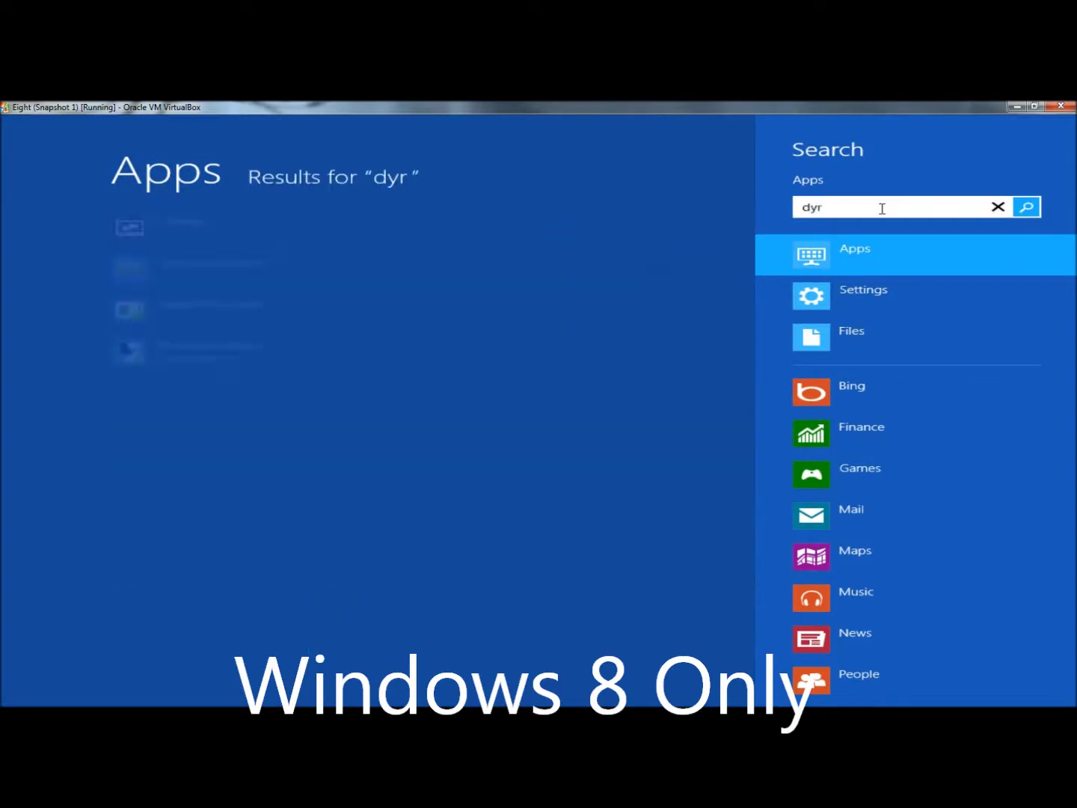
key(BackSpace)
key(BackSpace)
key(BackSpace)
text(steps)
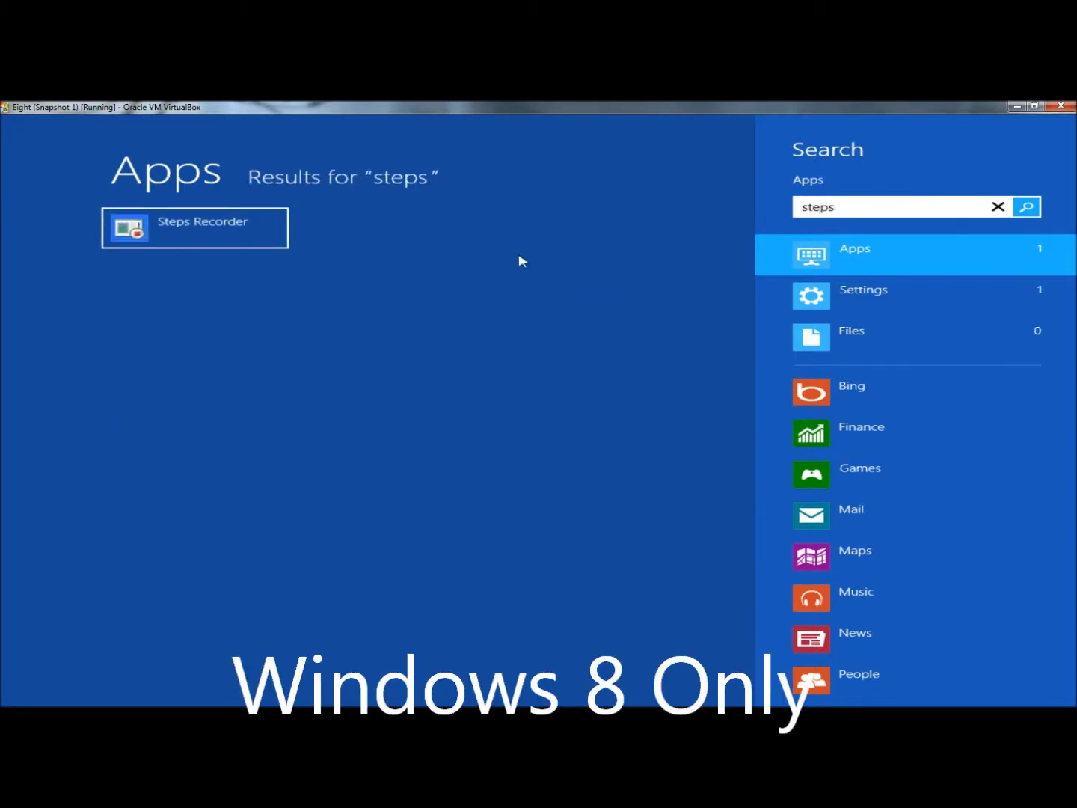
click(187, 238)
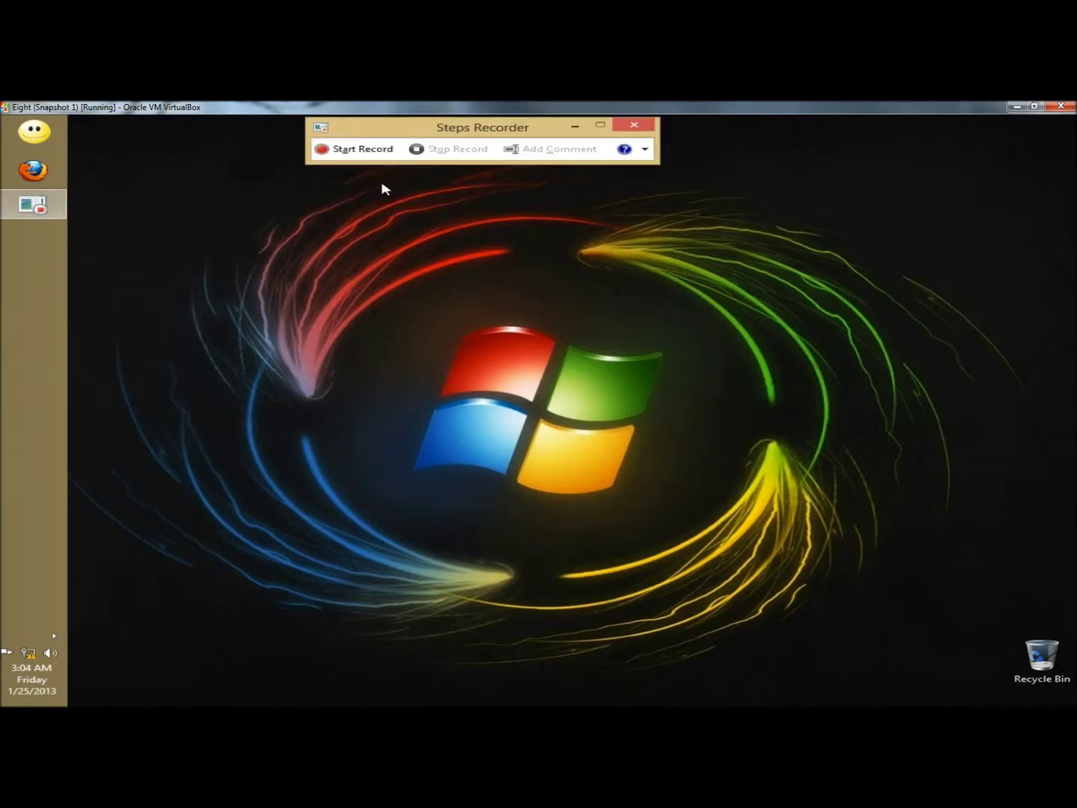
Start recording, launch Firefox to its 'Server not found' page, and drag its window up and right
click(362, 151)
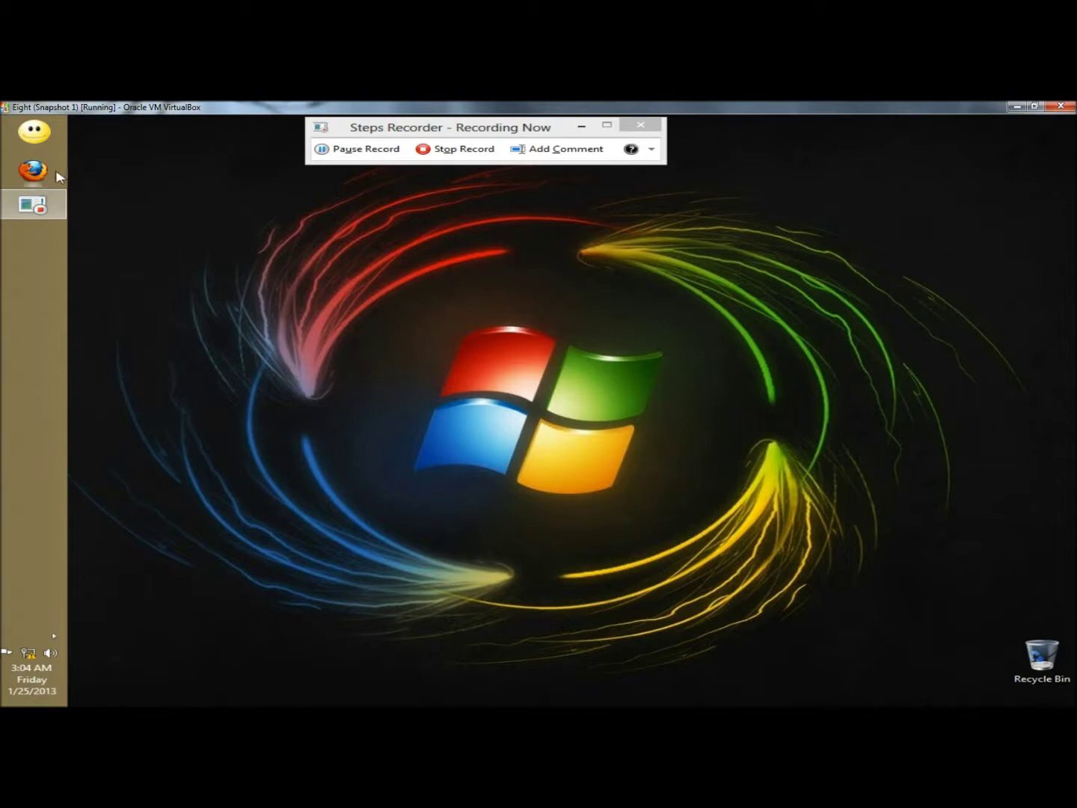
click(33, 171)
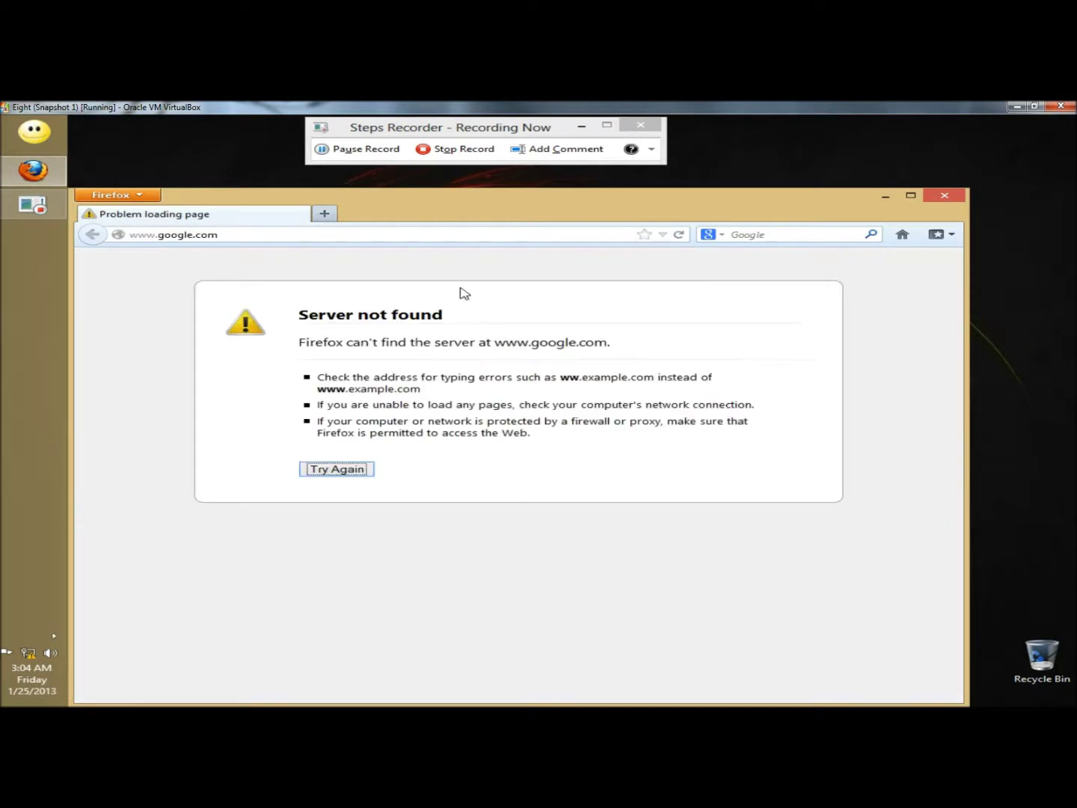
drag(505, 202, 534, 207)
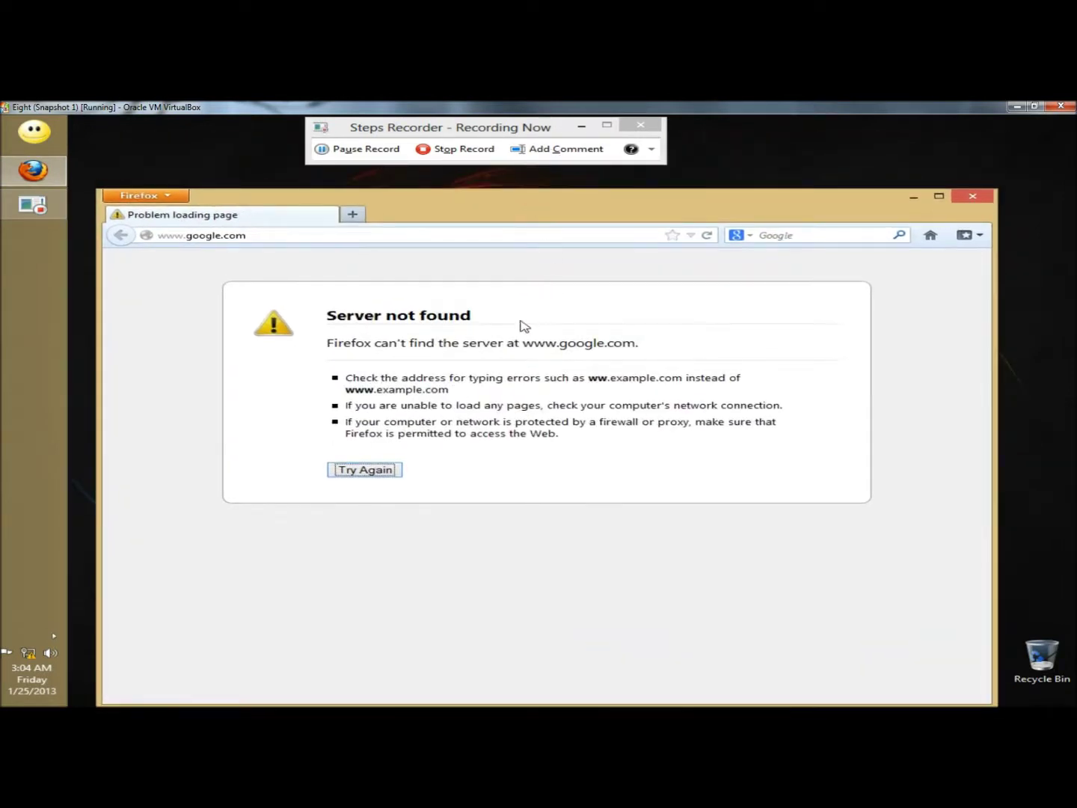
Add the comment 'This is what I get when I open Firefox.' to the recording
click(566, 153)
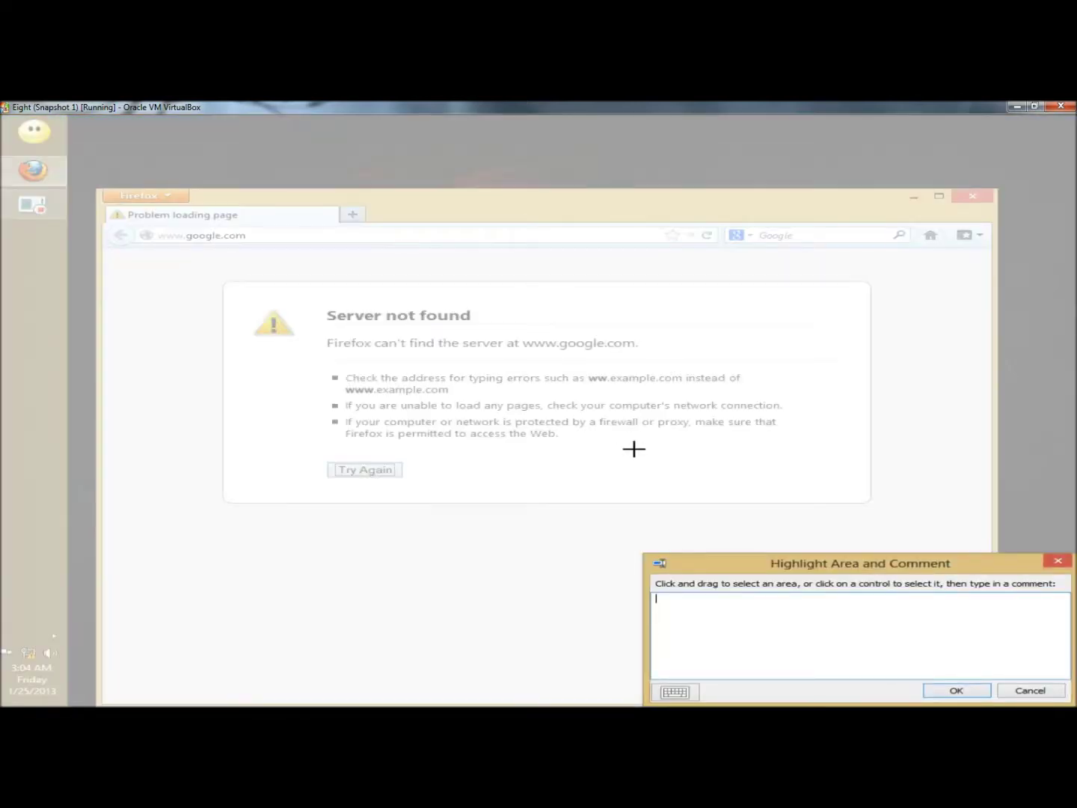
text(This is what I get when I open Firefox.)
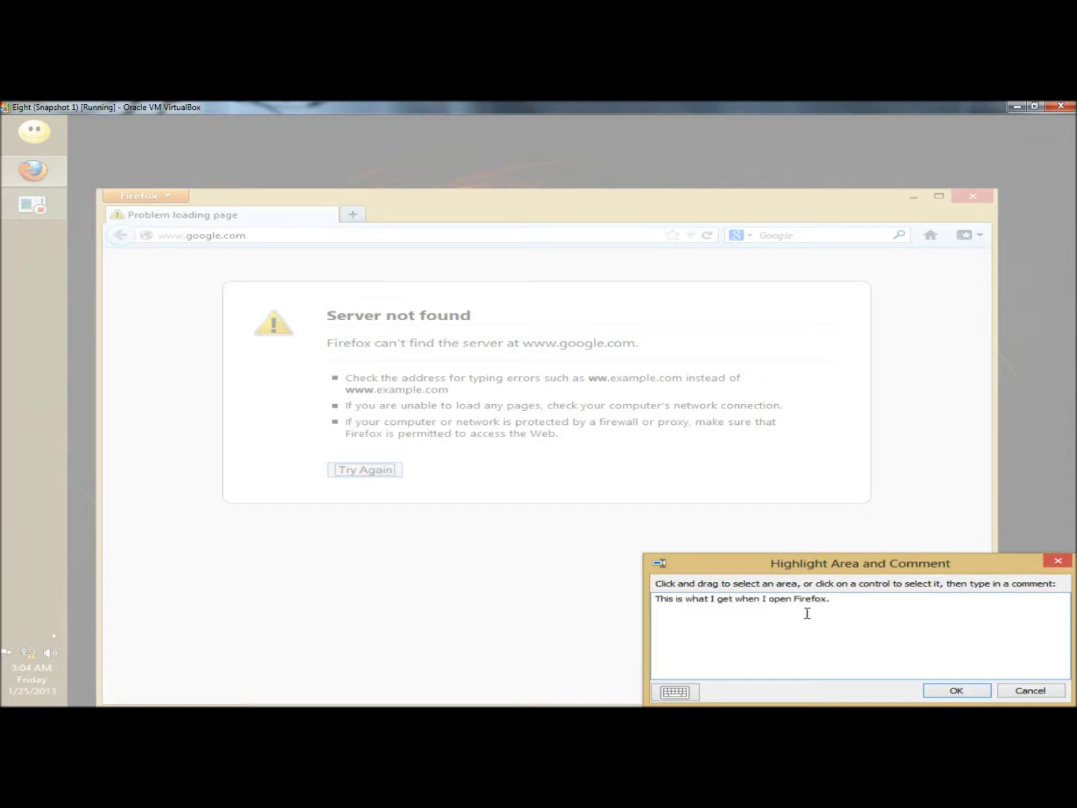
click(949, 690)
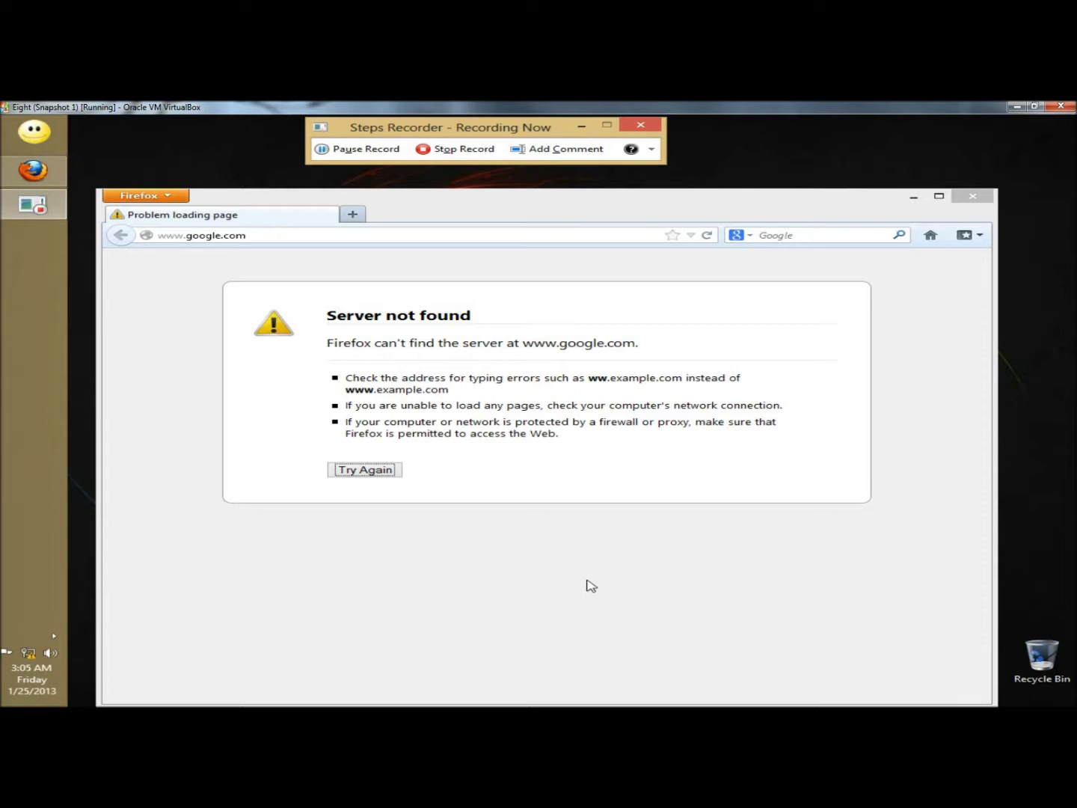
Retry the failed page, close Firefox, stop recording, and maximize the Recorded Steps review
click(363, 472)
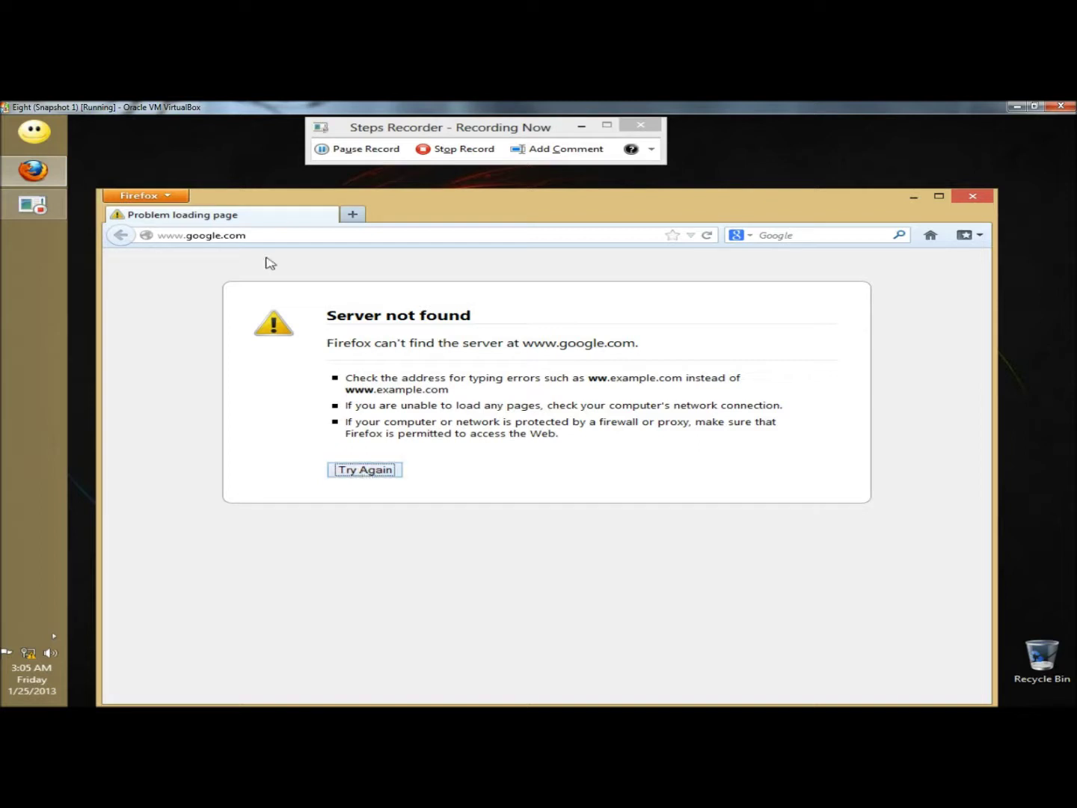
click(973, 196)
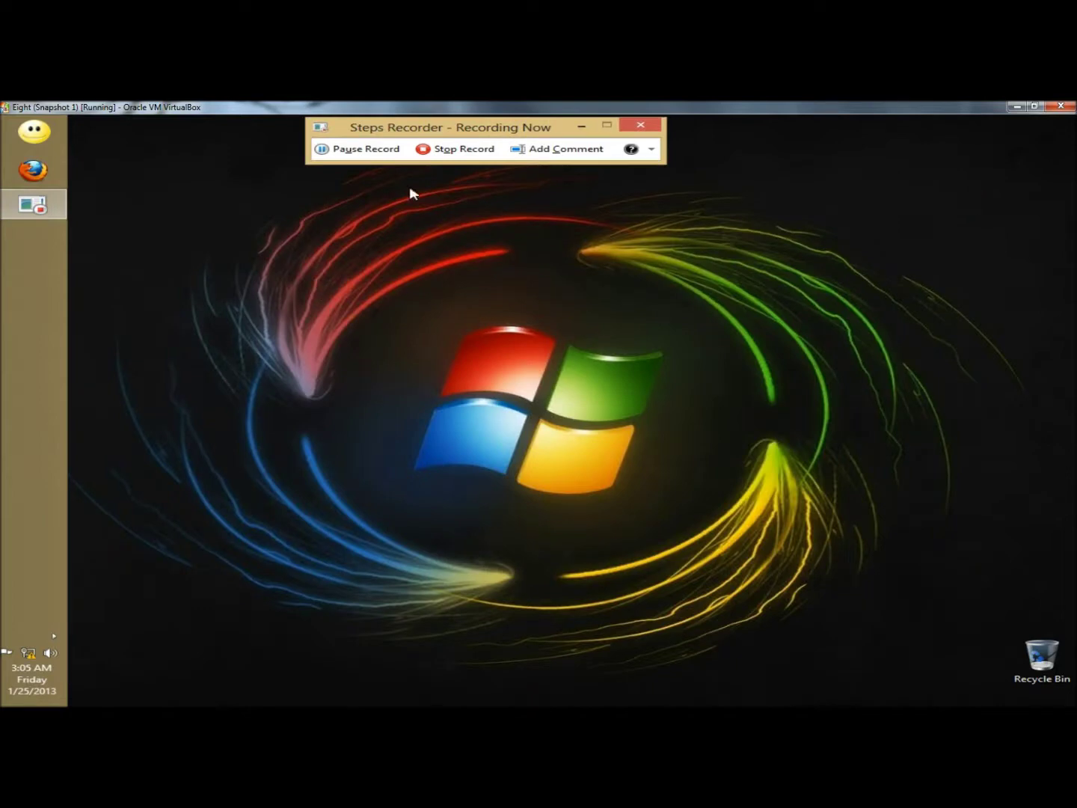
click(462, 153)
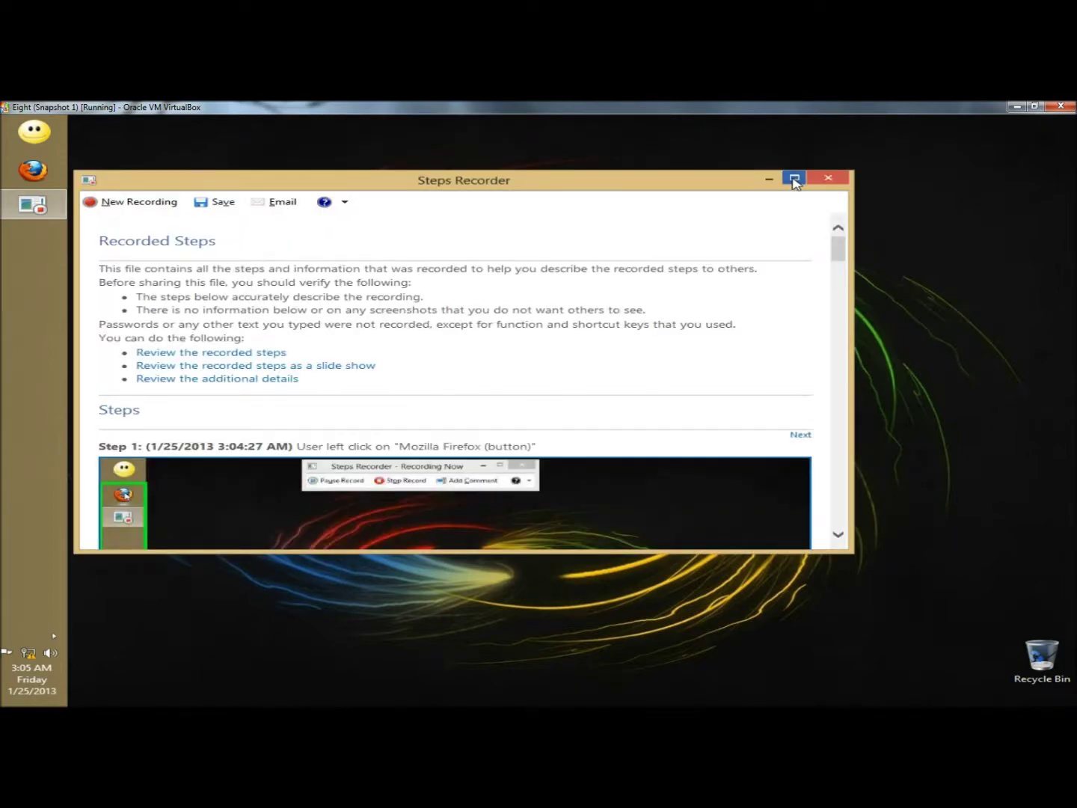
click(795, 179)
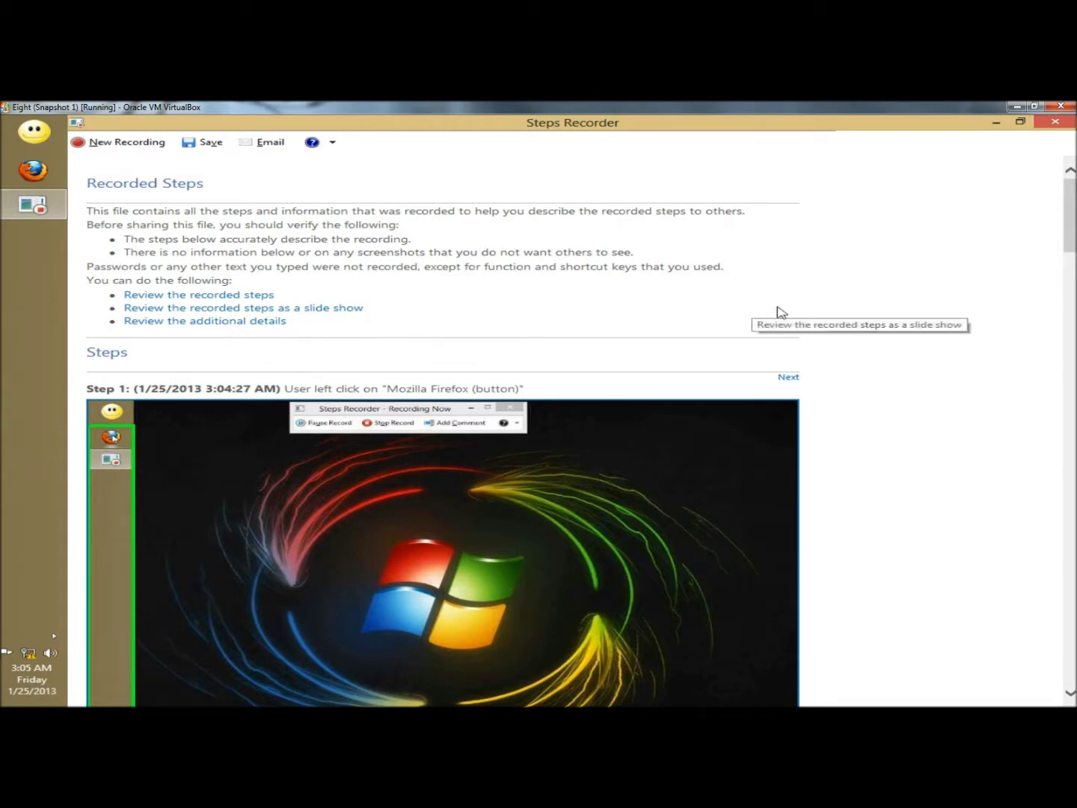
Scroll through the recorded steps and enlarge Step 4's screenshot
scroll(516, 427, down, 2)
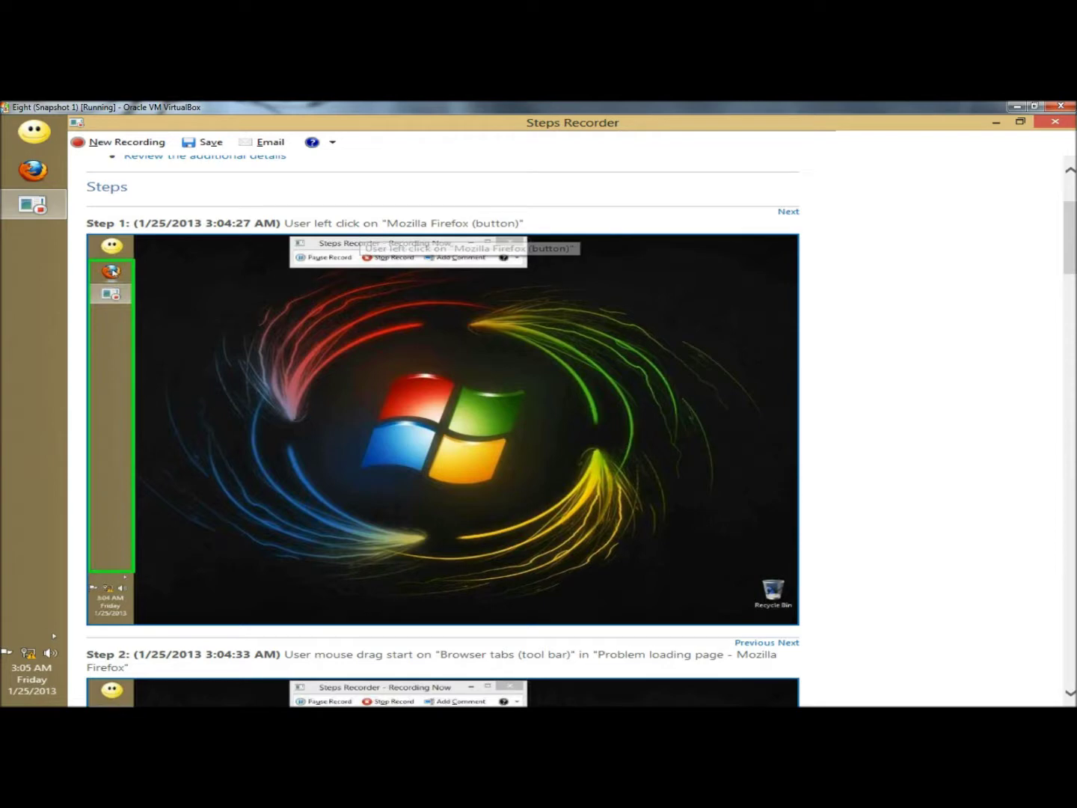
scroll(459, 430, down, 4)
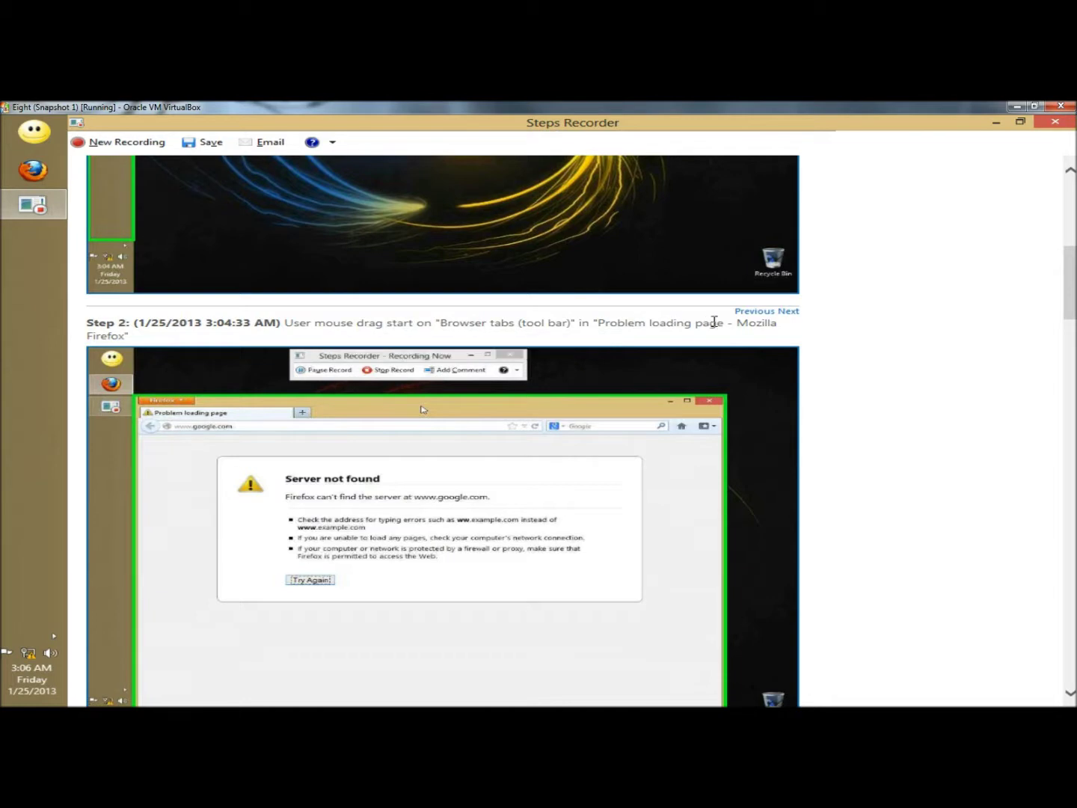
scroll(484, 326, up, 4)
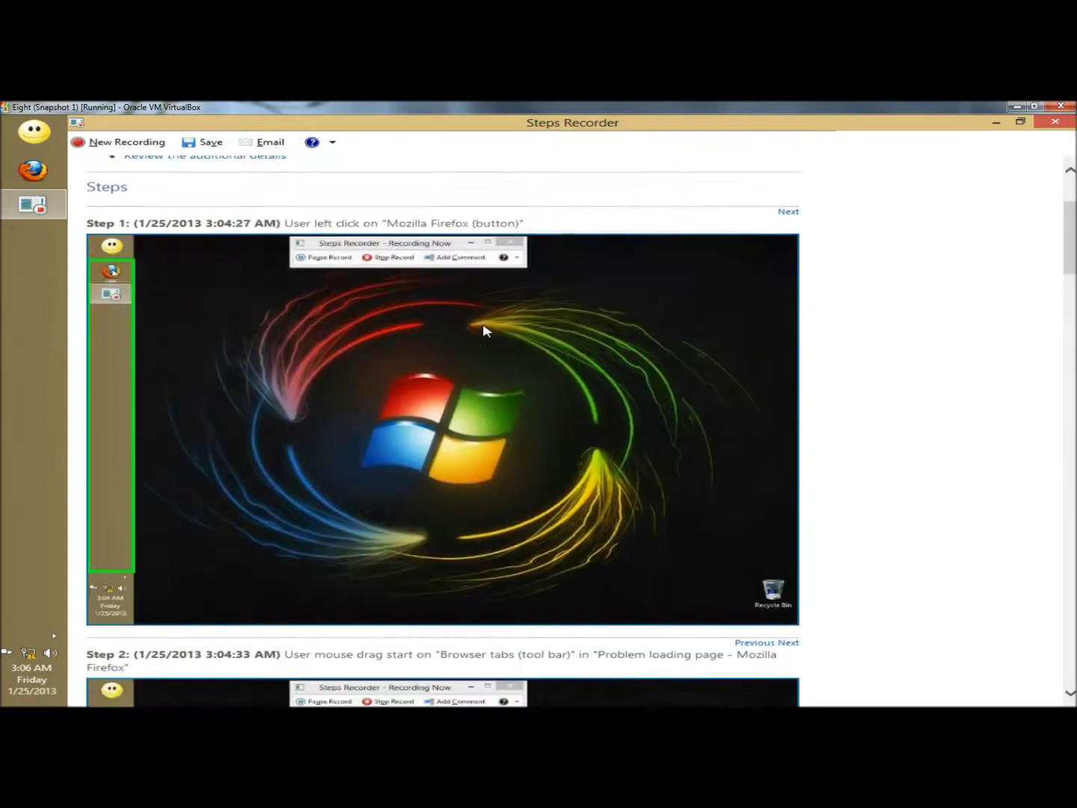
scroll(483, 331, down, 6)
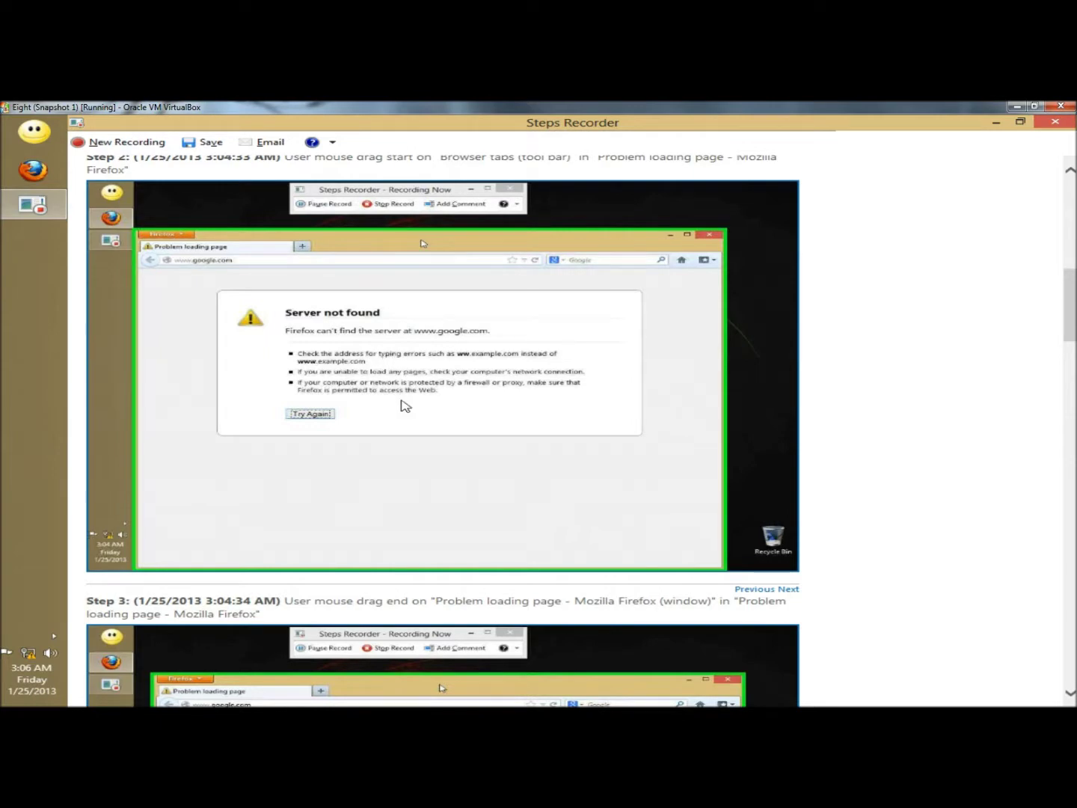
scroll(429, 423, down, 8)
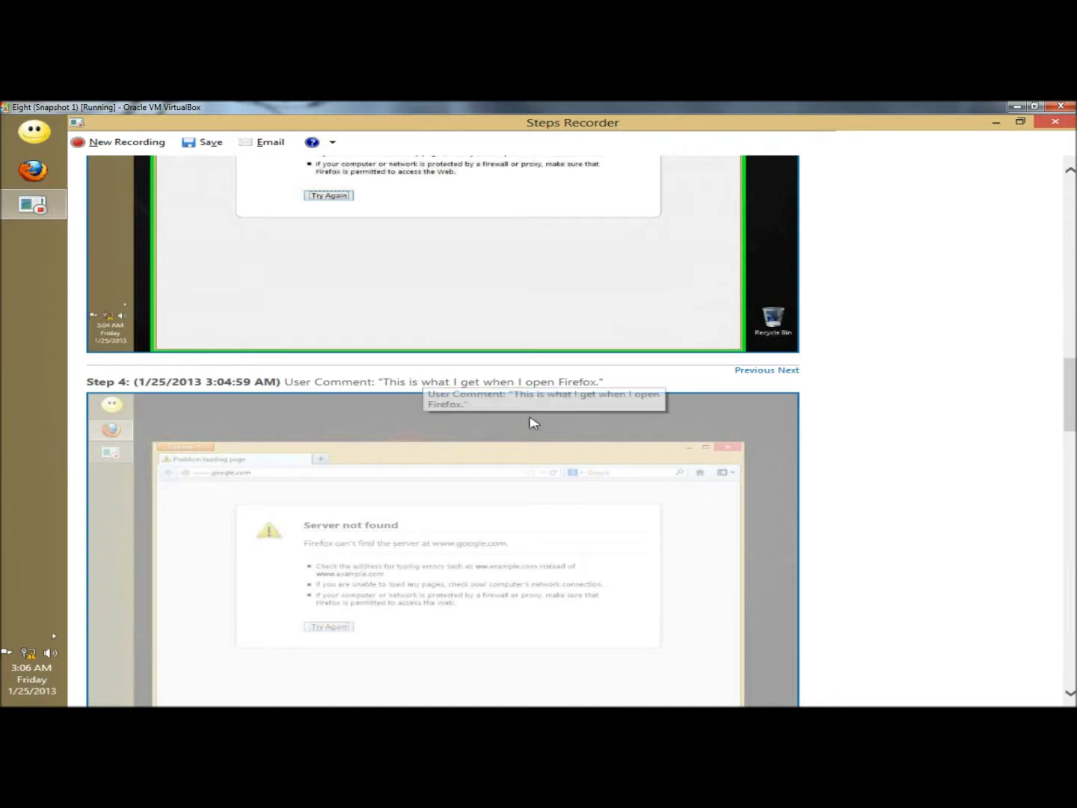
scroll(534, 424, down, 2)
click(494, 404)
Scroll through the remaining steps down to the Additional Details section
scroll(490, 406, down, 6)
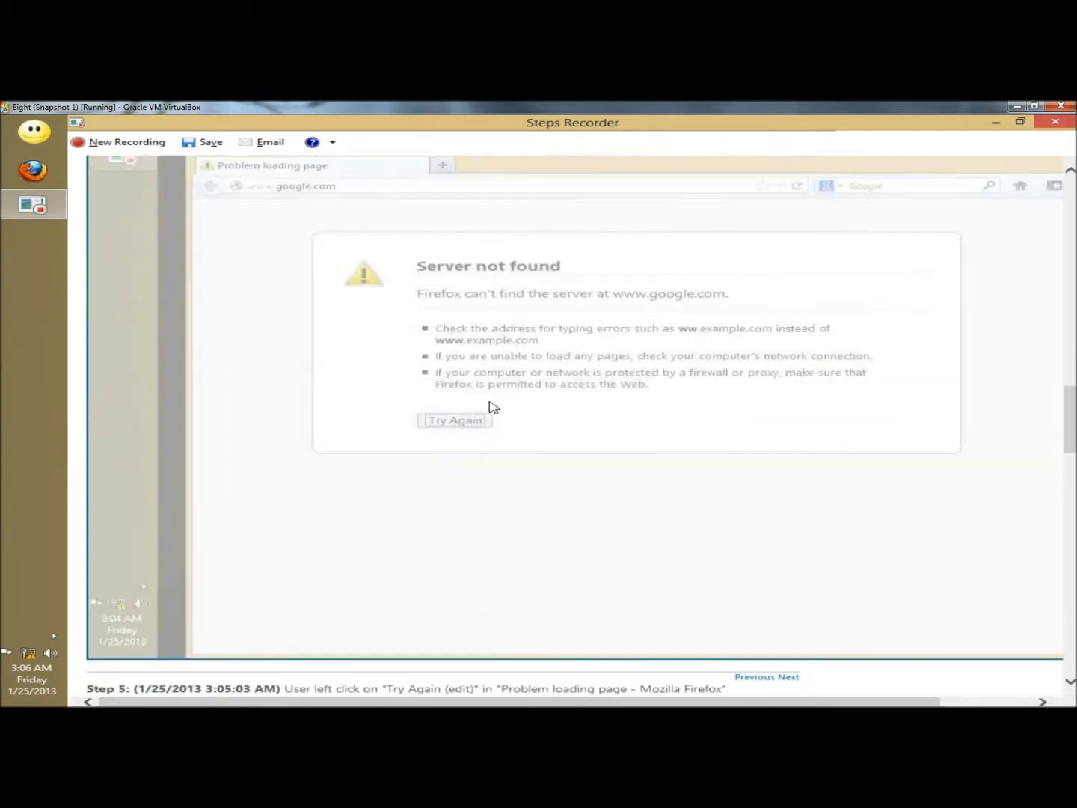
scroll(492, 404, down, 2)
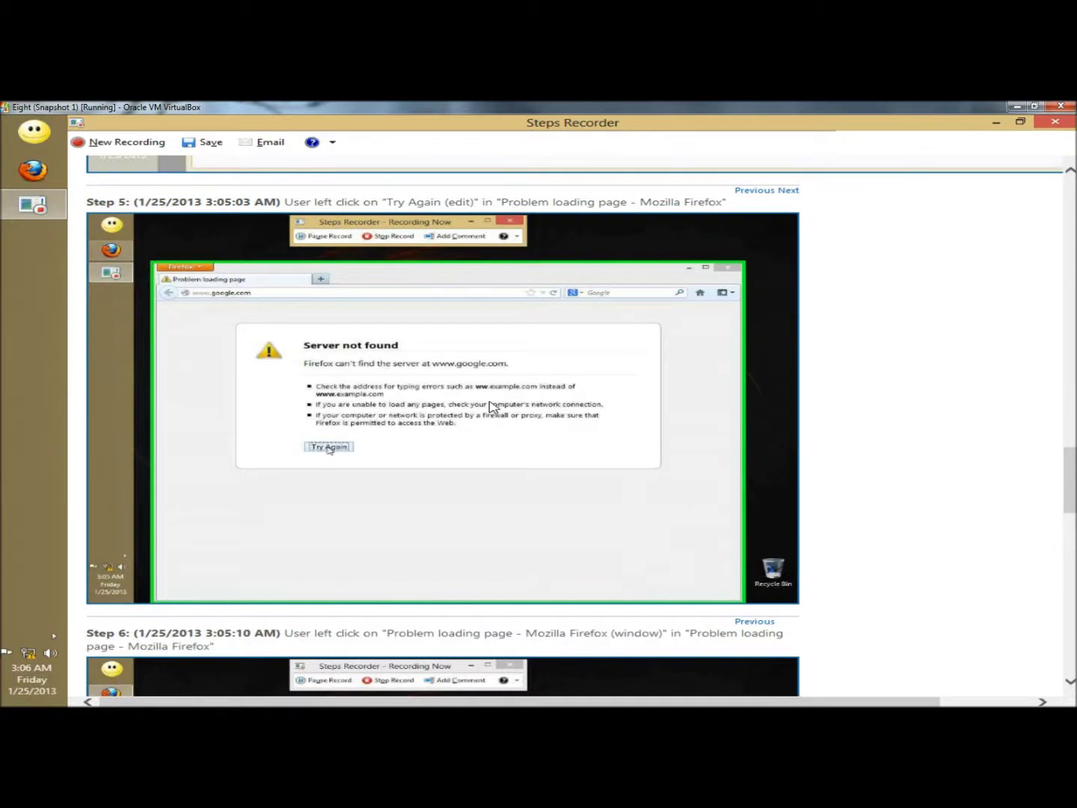
scroll(491, 404, down, 1)
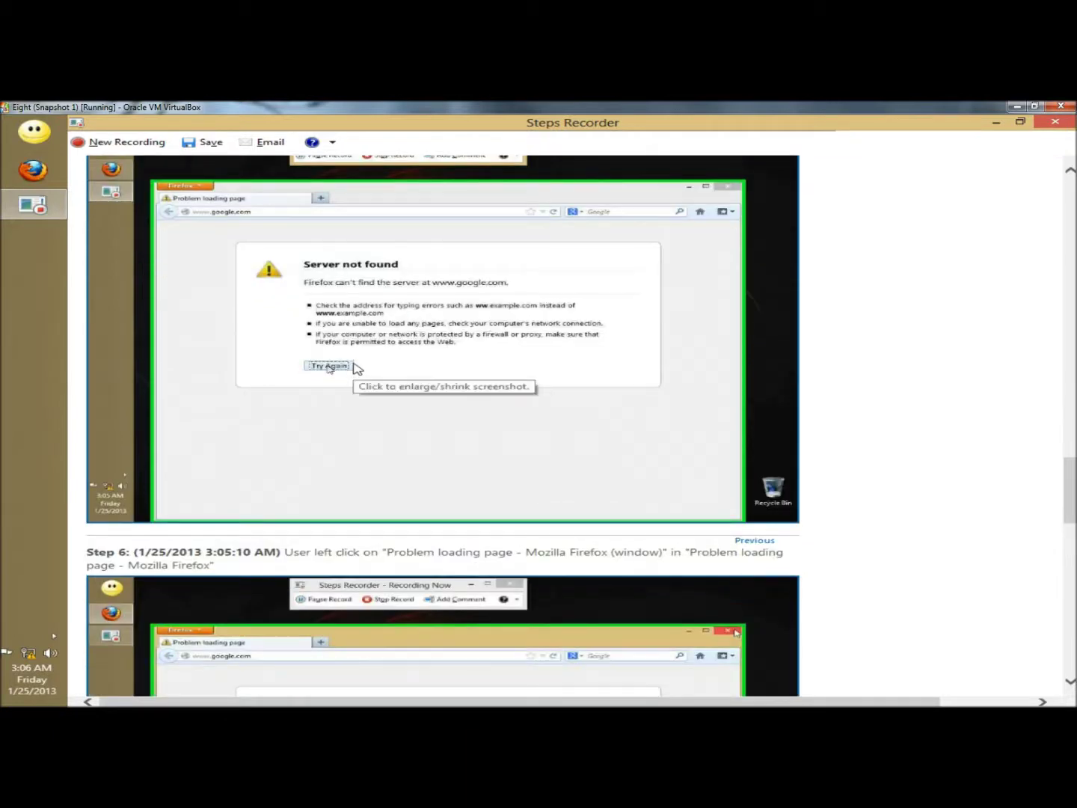
scroll(378, 390, down, 3)
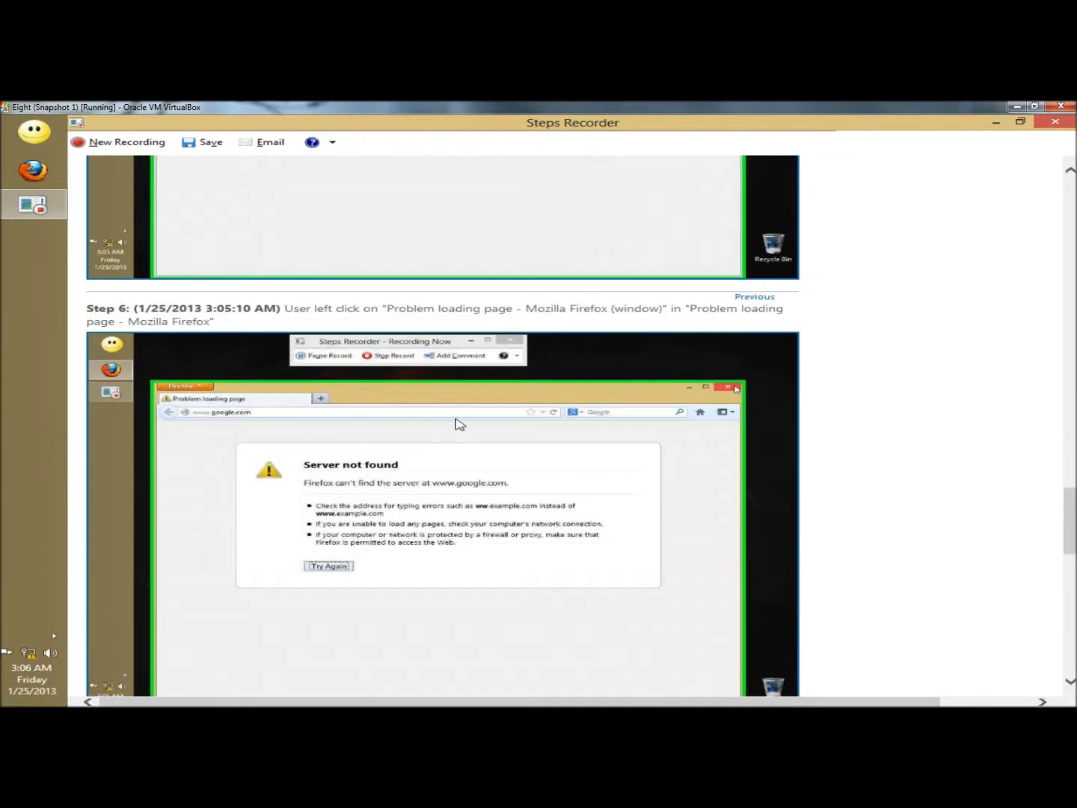
scroll(461, 423, down, 2)
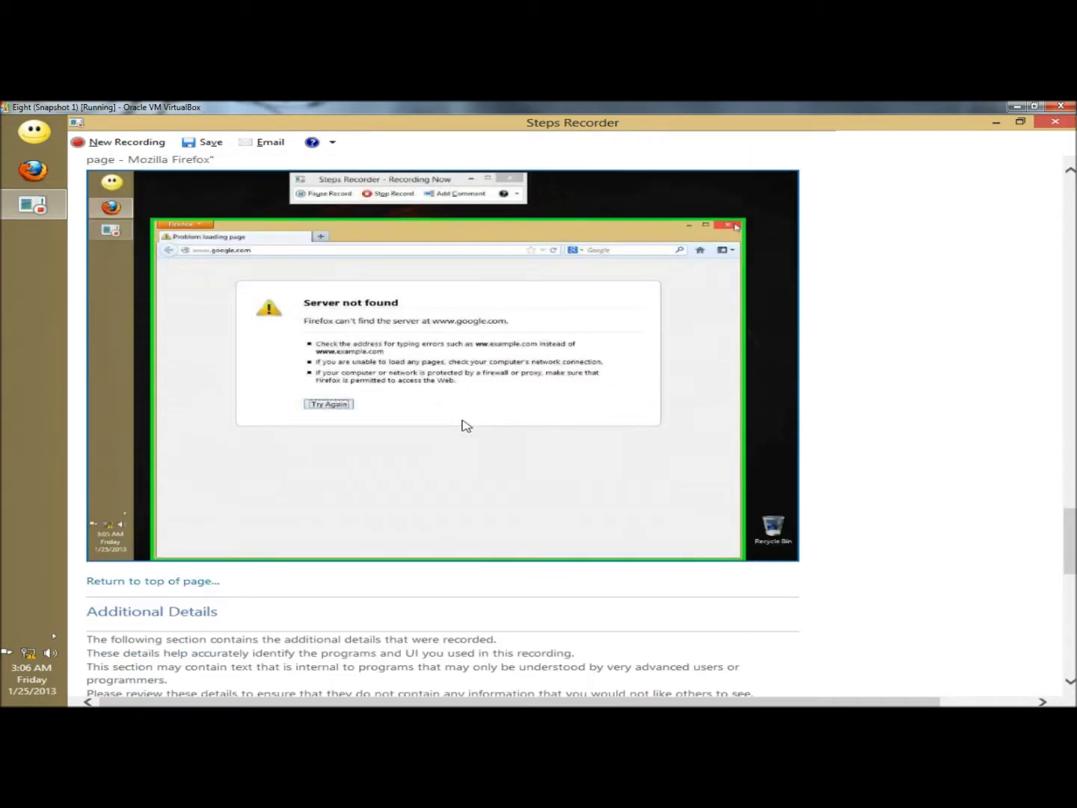
scroll(467, 424, down, 4)
Scroll the Additional Details log to show each of the six steps' programs and UI elements
scroll(463, 425, down, 1)
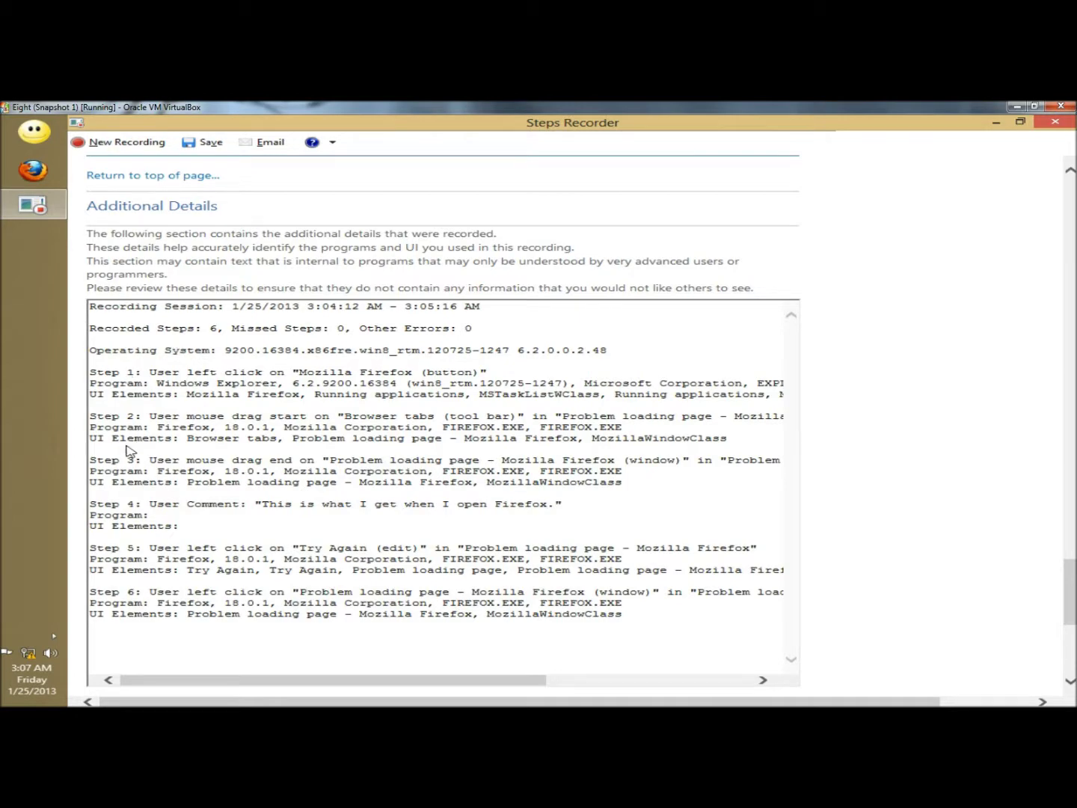
scroll(270, 266, up, 2)
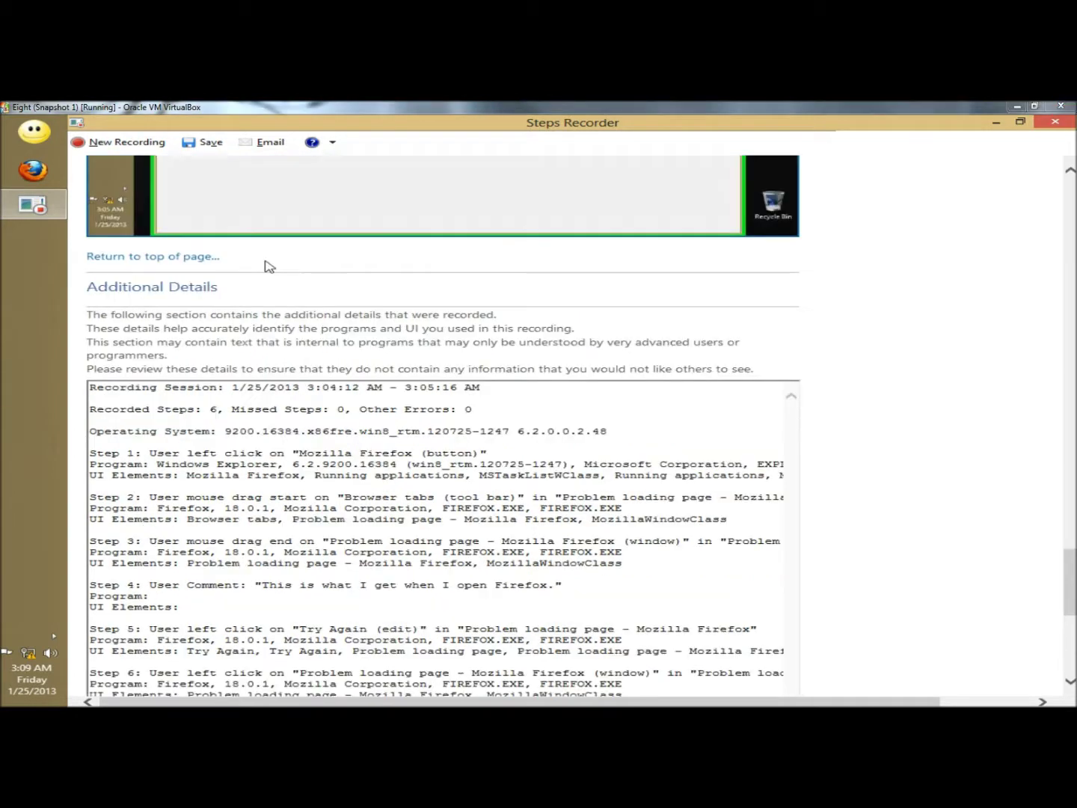